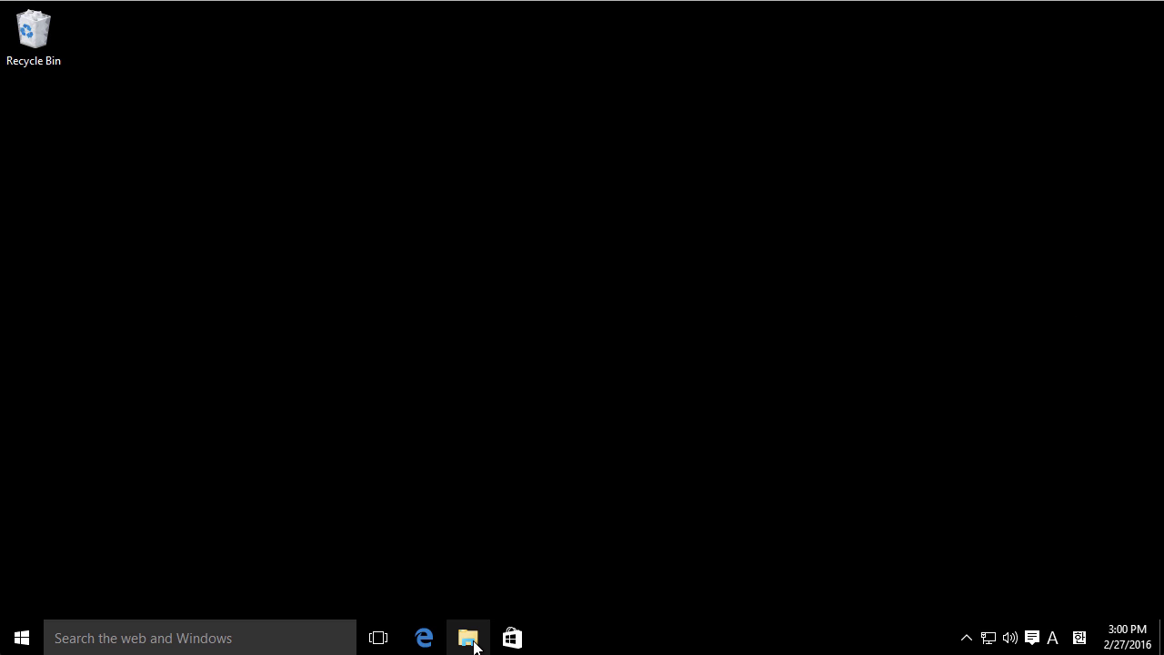
# Browse in File Explorer to the folder C:\Bitnami\wampstack-5.6.18-0\php.
pyautogui.click(469, 638)
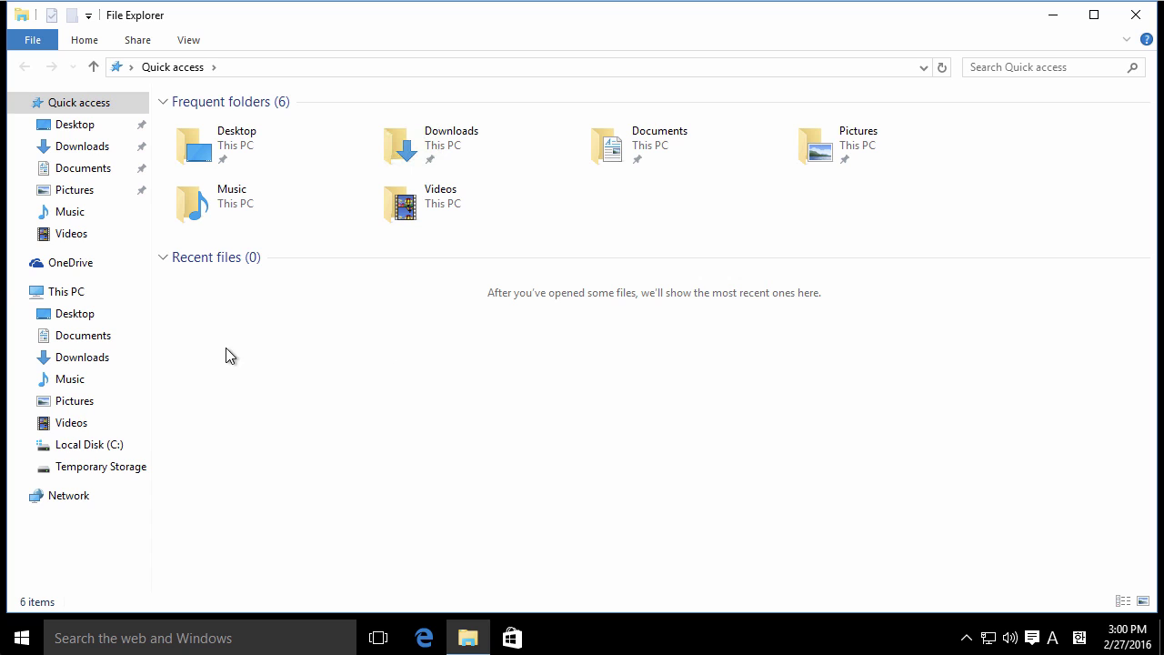
pyautogui.click(96, 449)
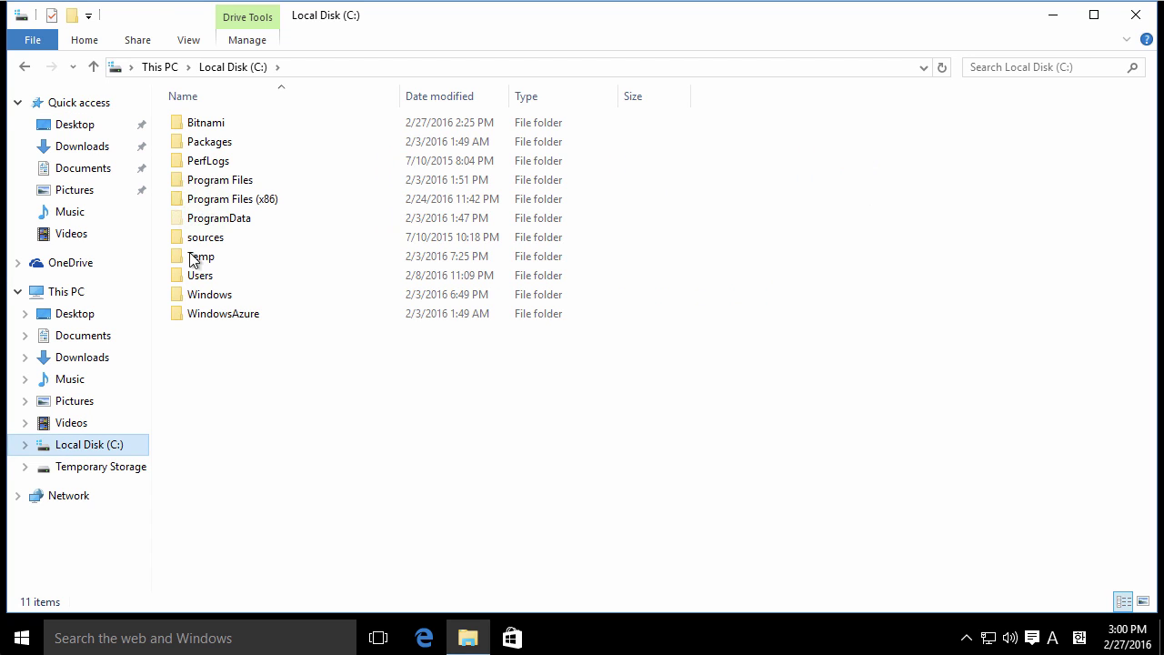
pyautogui.click(223, 130)
pyautogui.doubleClick(223, 130)
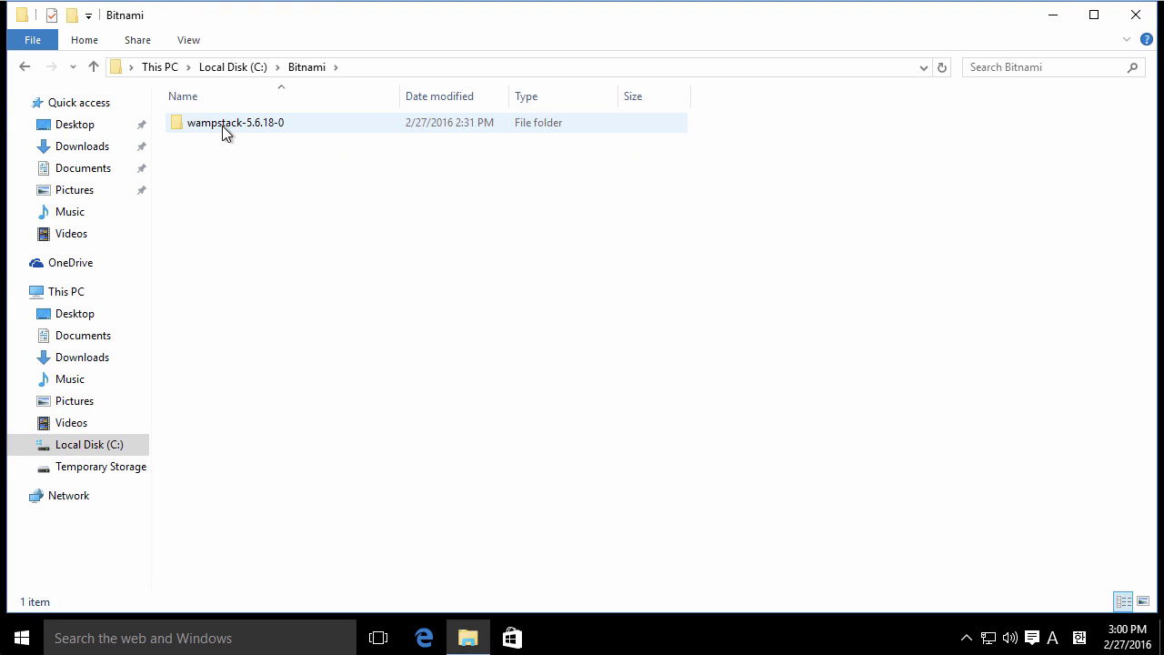
pyautogui.doubleClick(223, 130)
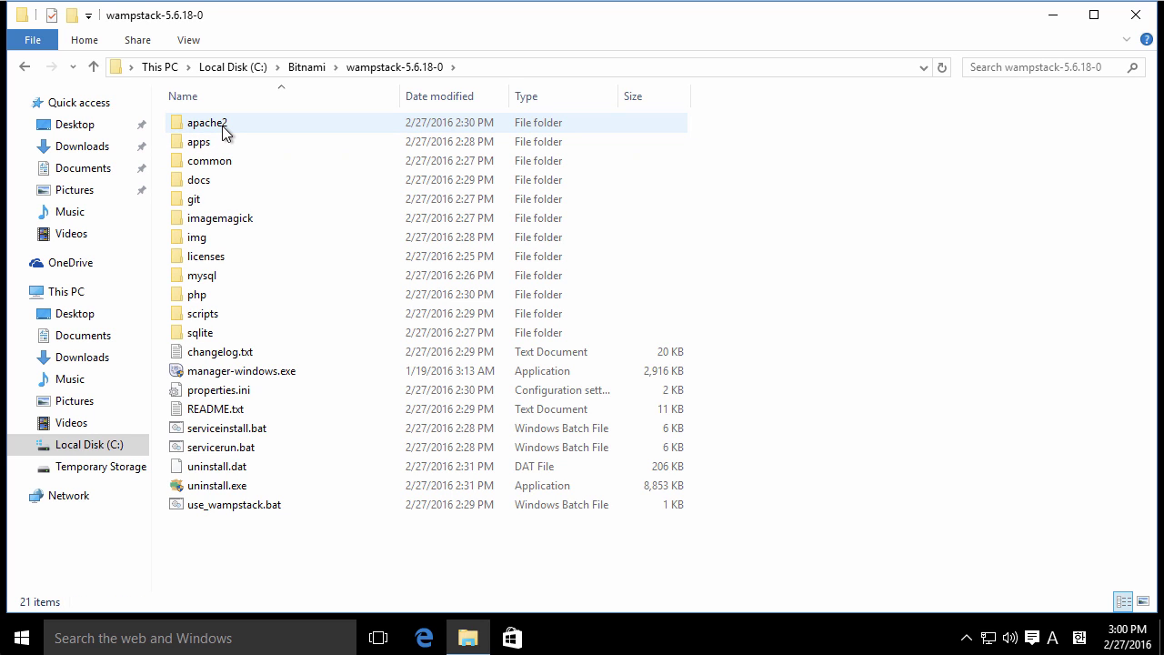
pyautogui.doubleClick(197, 295)
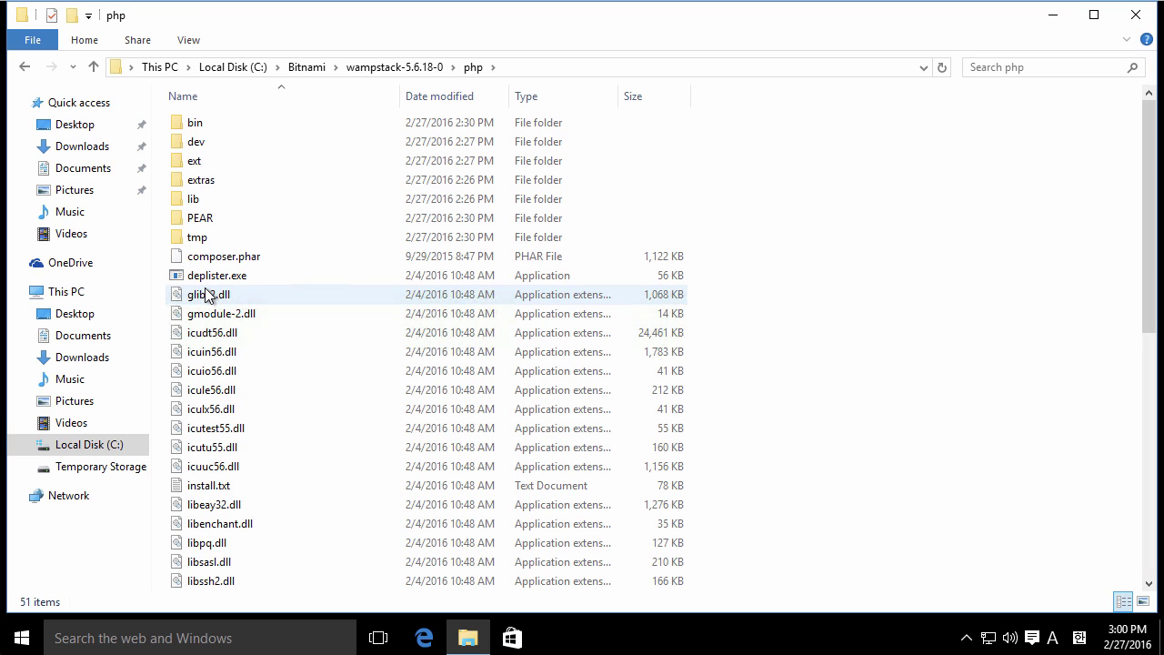
# Select the php.ini file in the php folder and widen the Type column to fit the full type names.
pyautogui.scroll(-4, 321, 433)
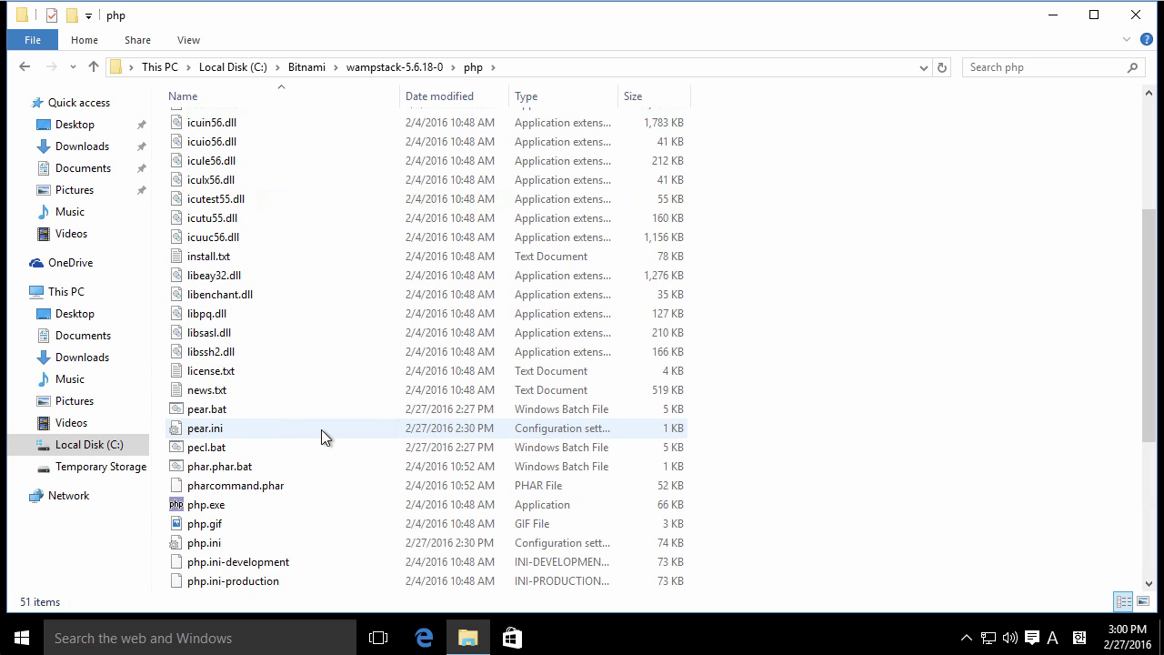
pyautogui.scroll(-2, 321, 429)
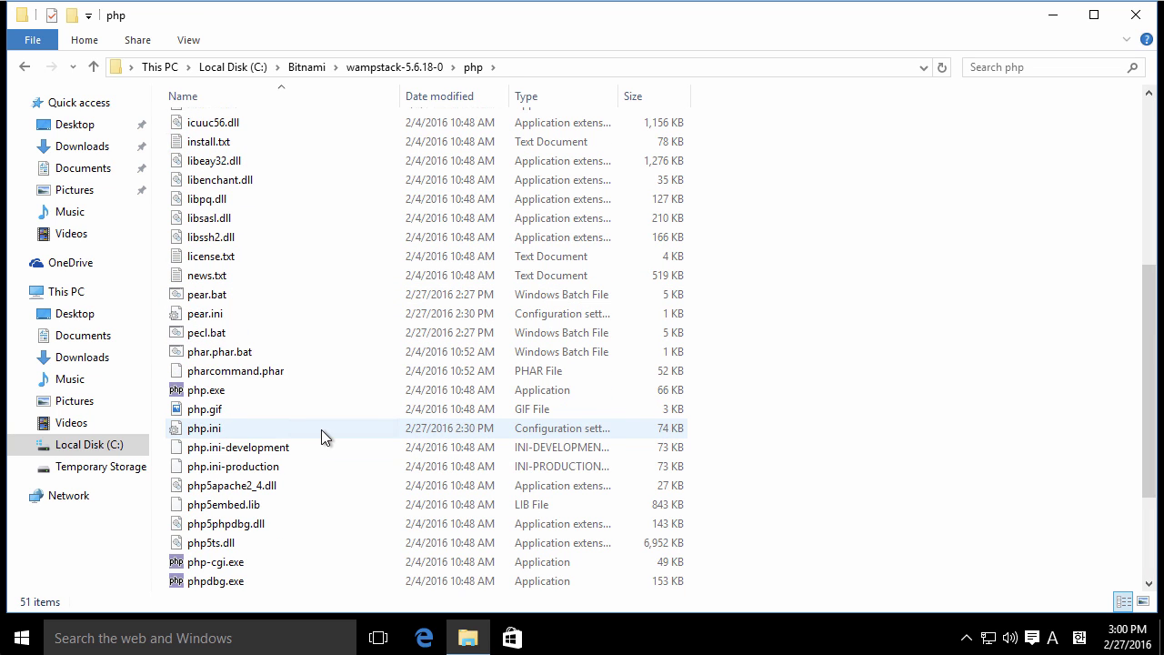
pyautogui.click(208, 435)
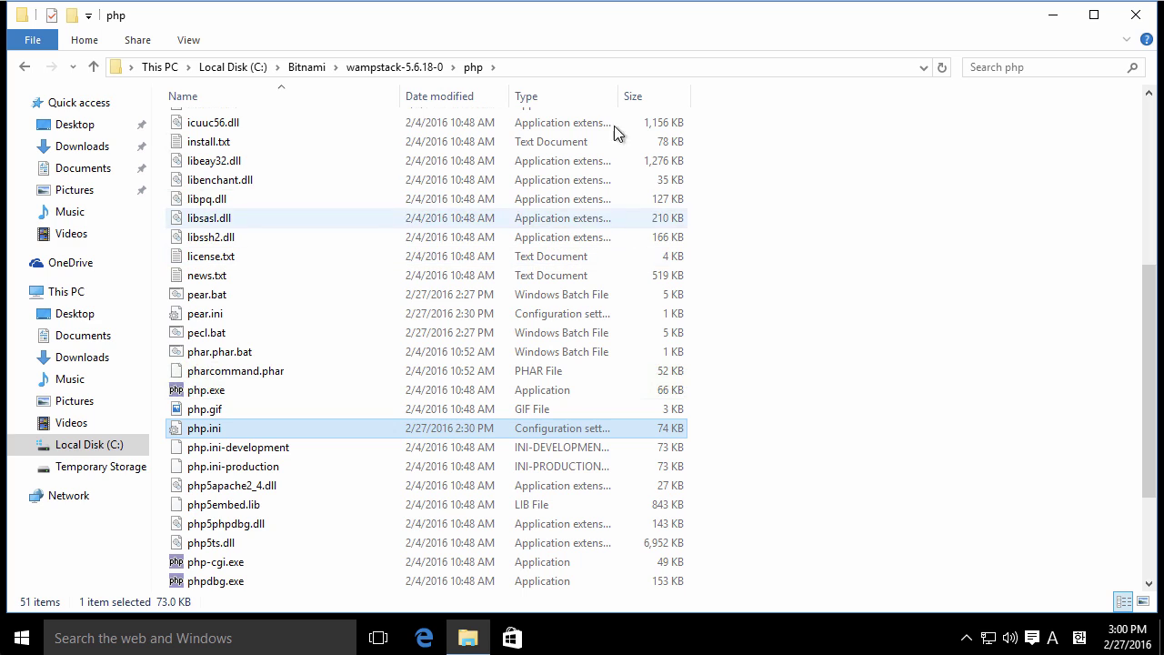
pyautogui.moveTo(619, 90); pyautogui.dragTo(671, 91)
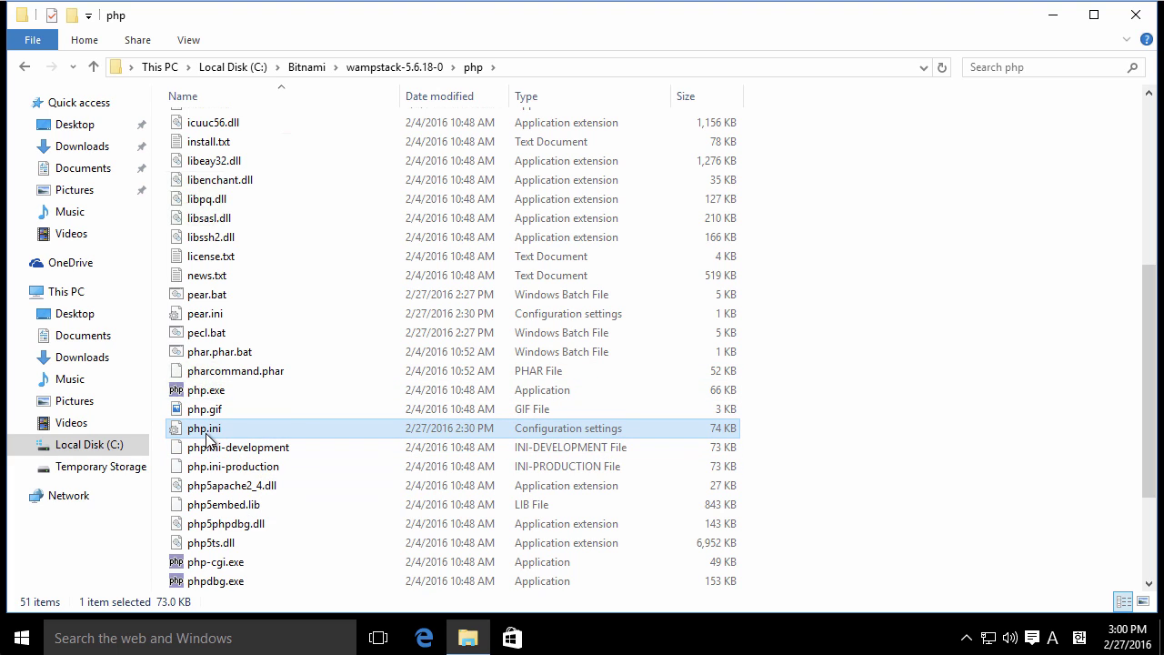
# Hide the file name extensions in the php folder and show them again.
pyautogui.click(188, 41)
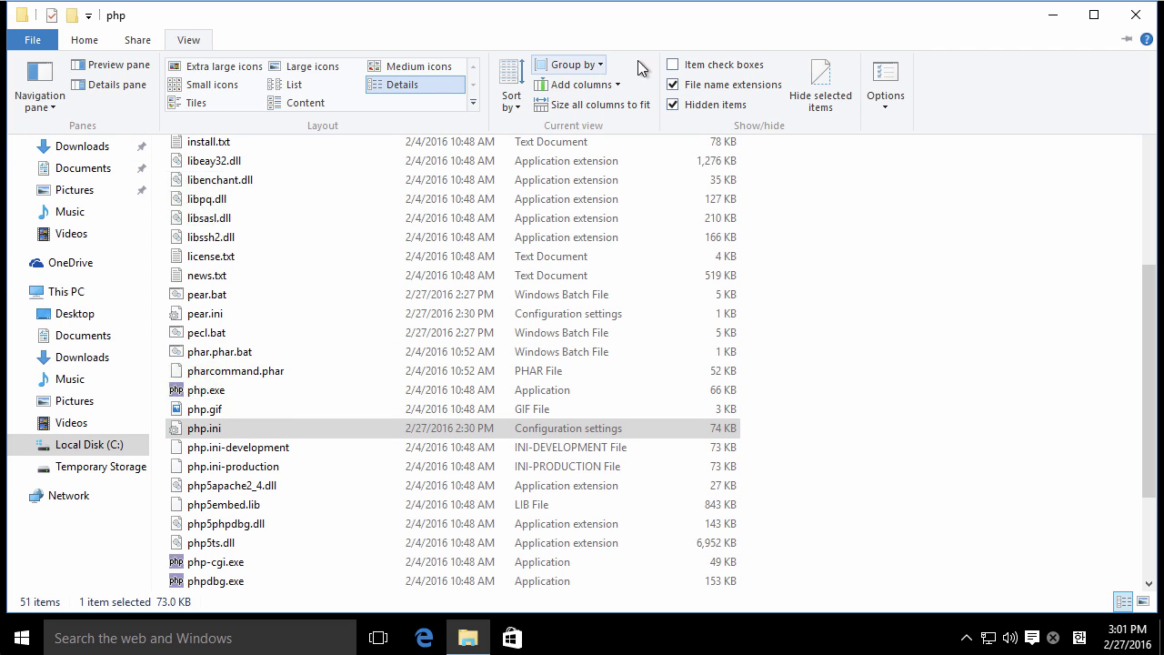
pyautogui.click(733, 88)
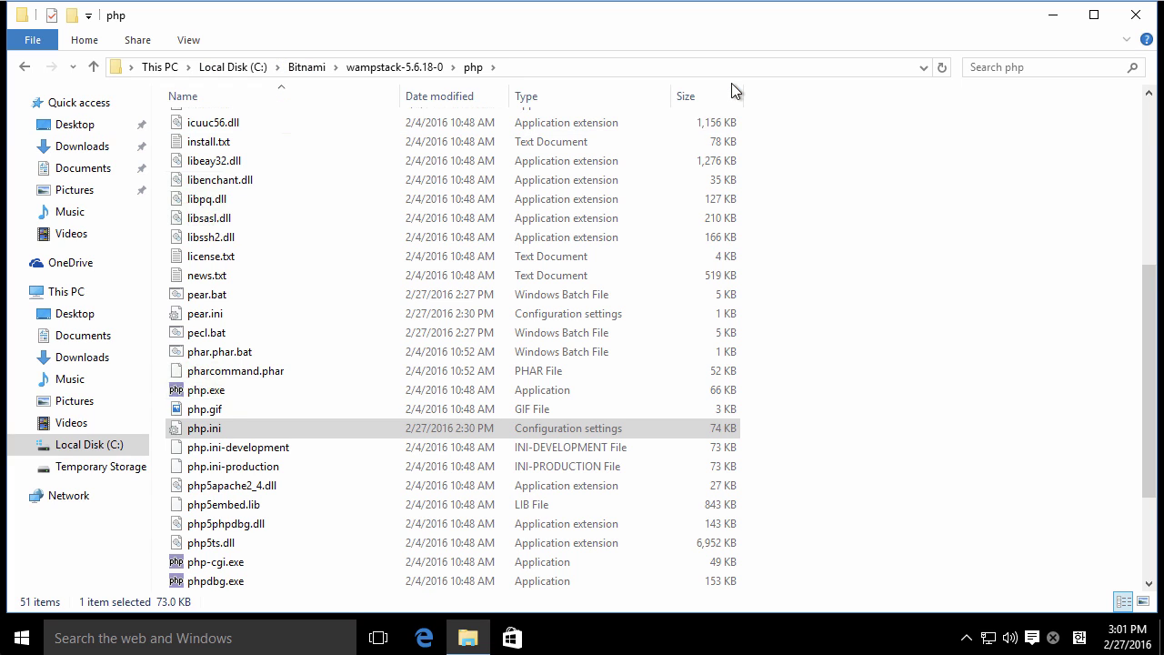
pyautogui.click(188, 44)
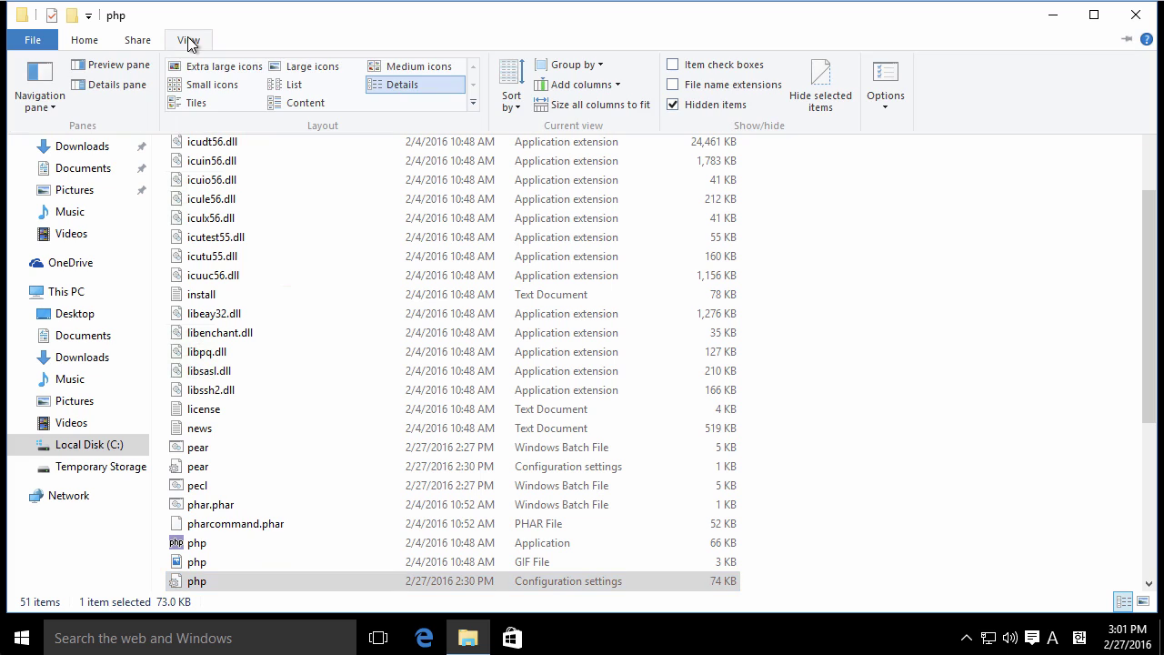
pyautogui.click(737, 85)
pyautogui.scroll(-2, 283, 478)
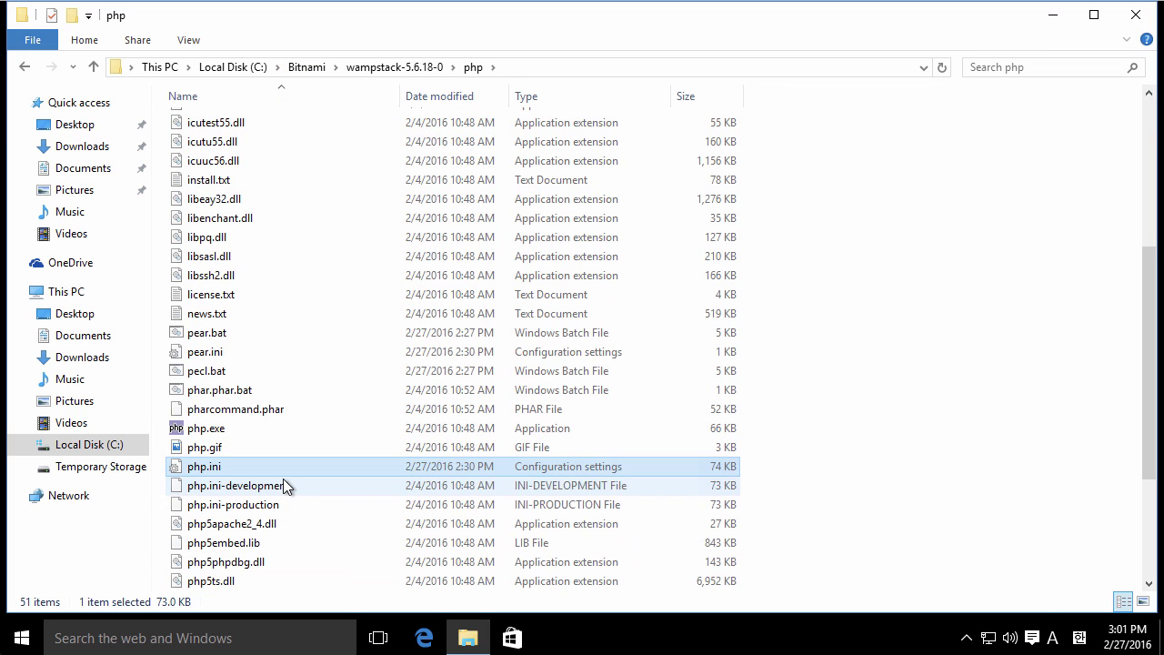
# Open php.ini with Atom and maximize the editor window.
pyautogui.rightClick(229, 475)
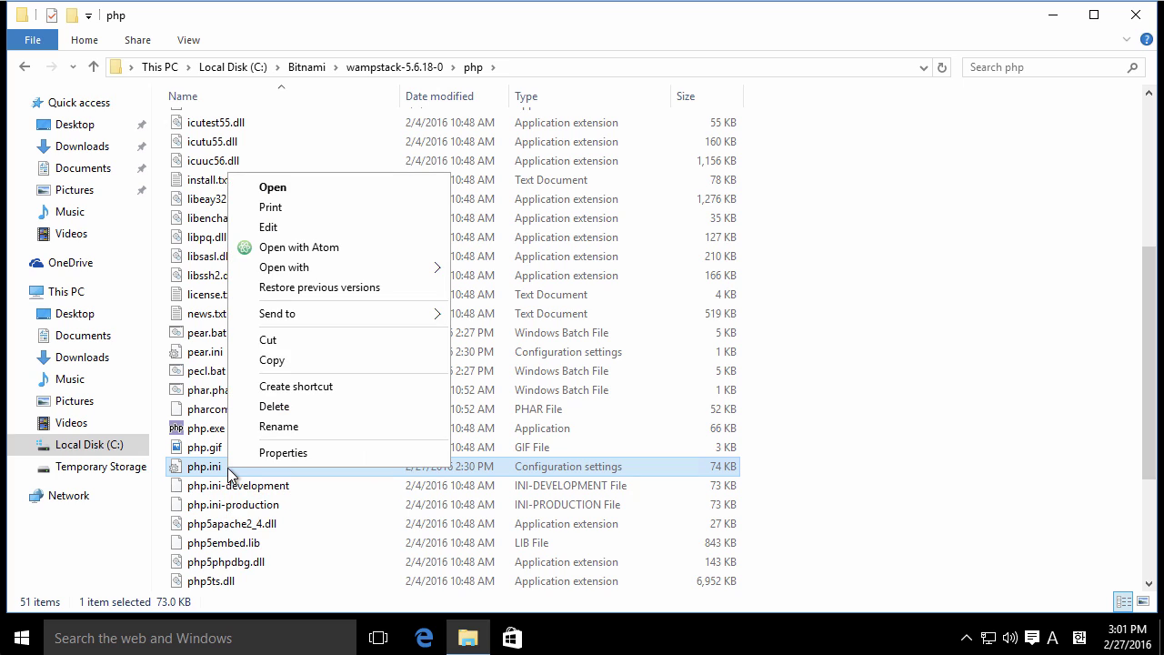
pyautogui.click(338, 246)
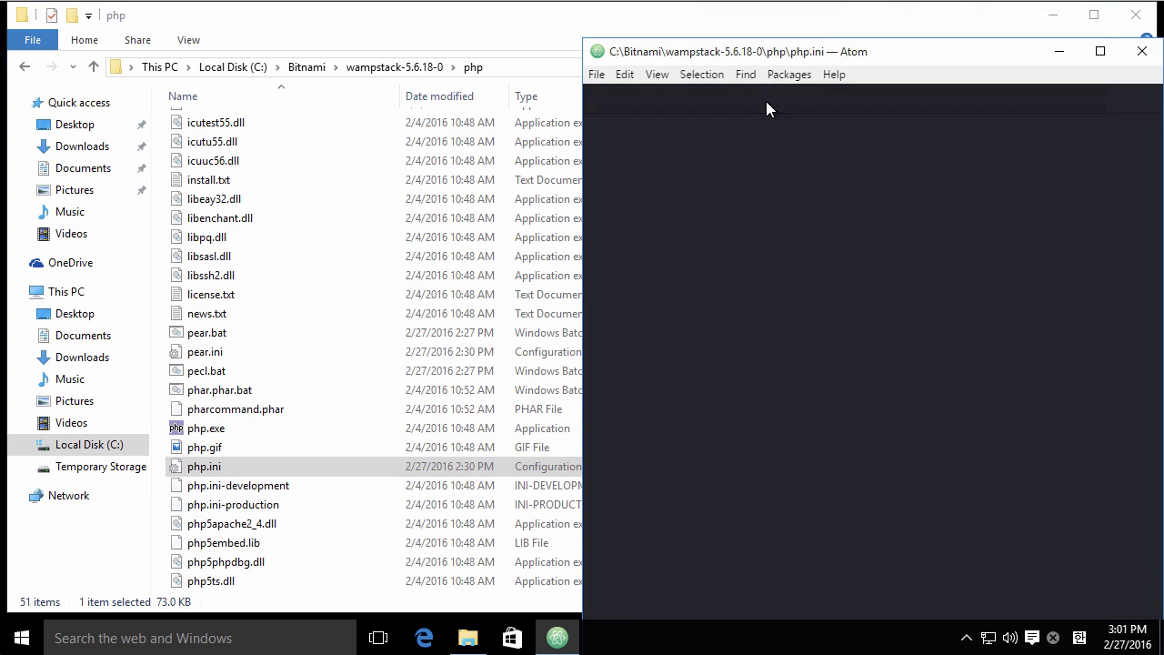
pyautogui.doubleClick(855, 45)
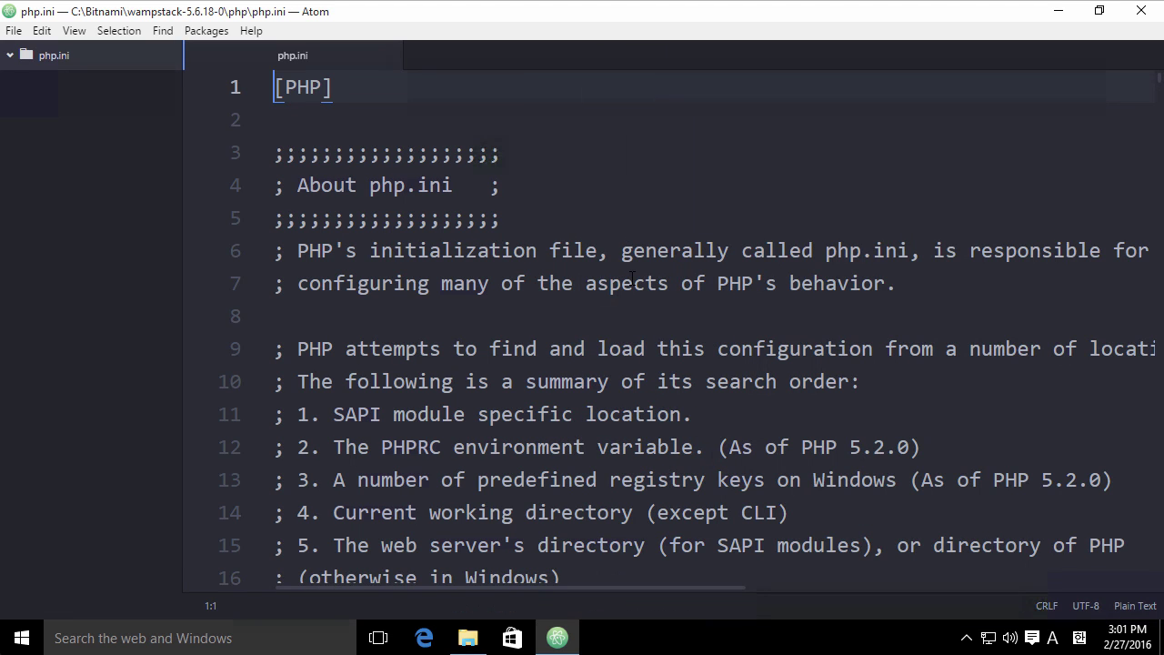
pyautogui.click(632, 282)
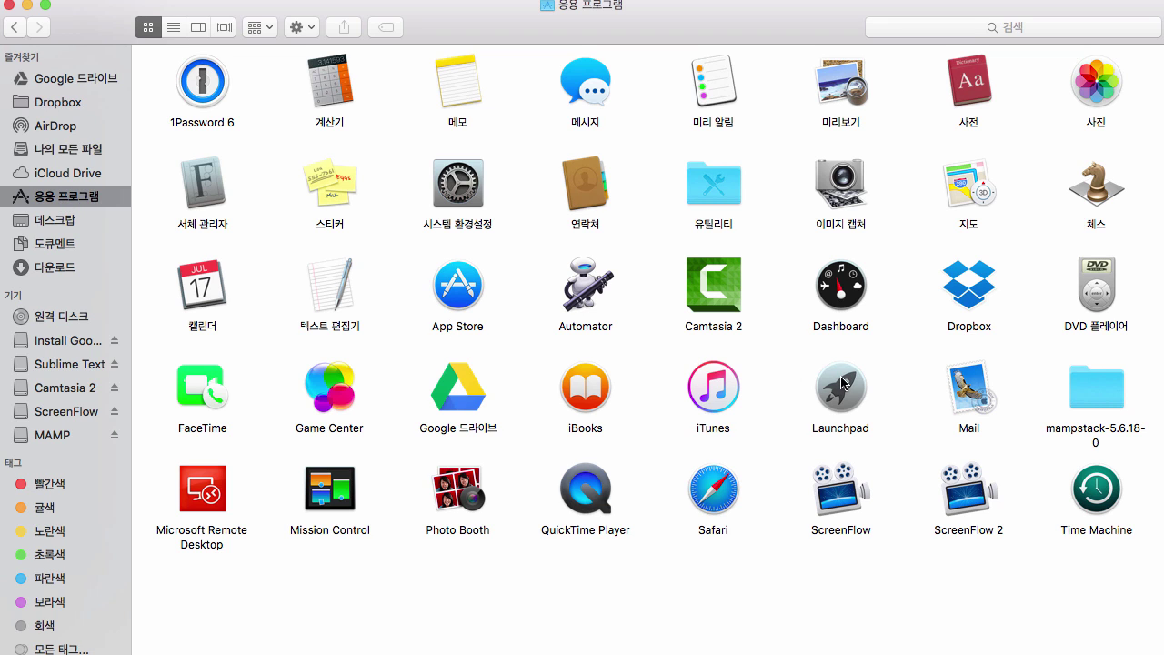
# On the Mac, browse from the Applications folder to mampstack-5.6.18-0/php/etc and select its php.ini file.
pyautogui.doubleClick(1107, 396)
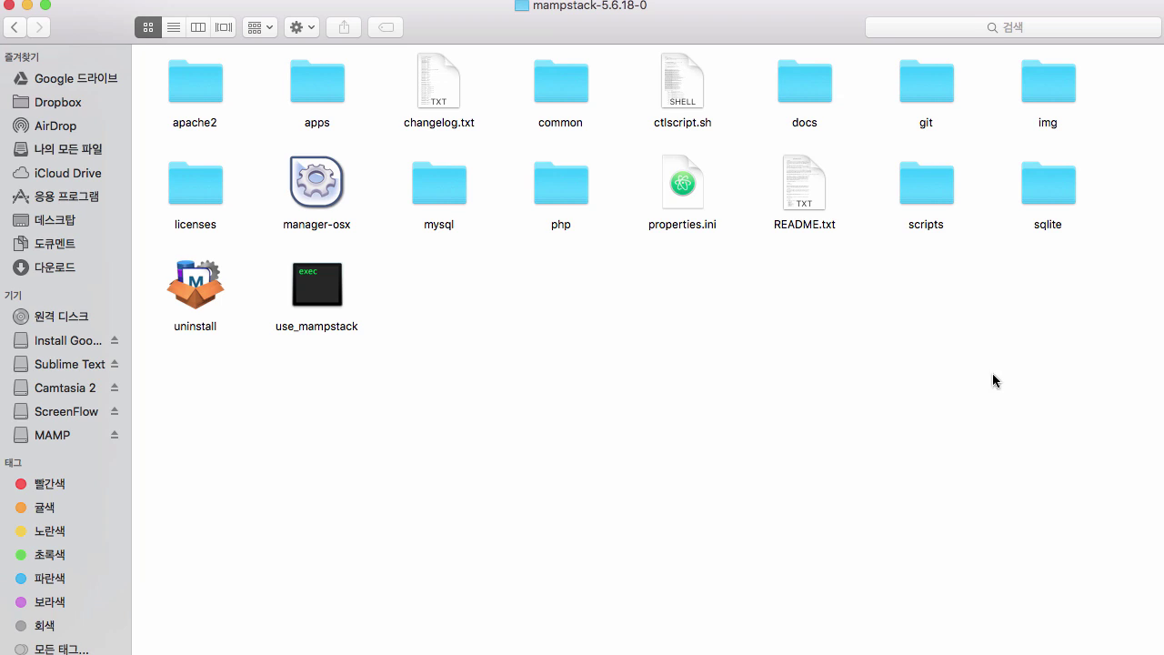
pyautogui.click(566, 197)
pyautogui.doubleClick(566, 196)
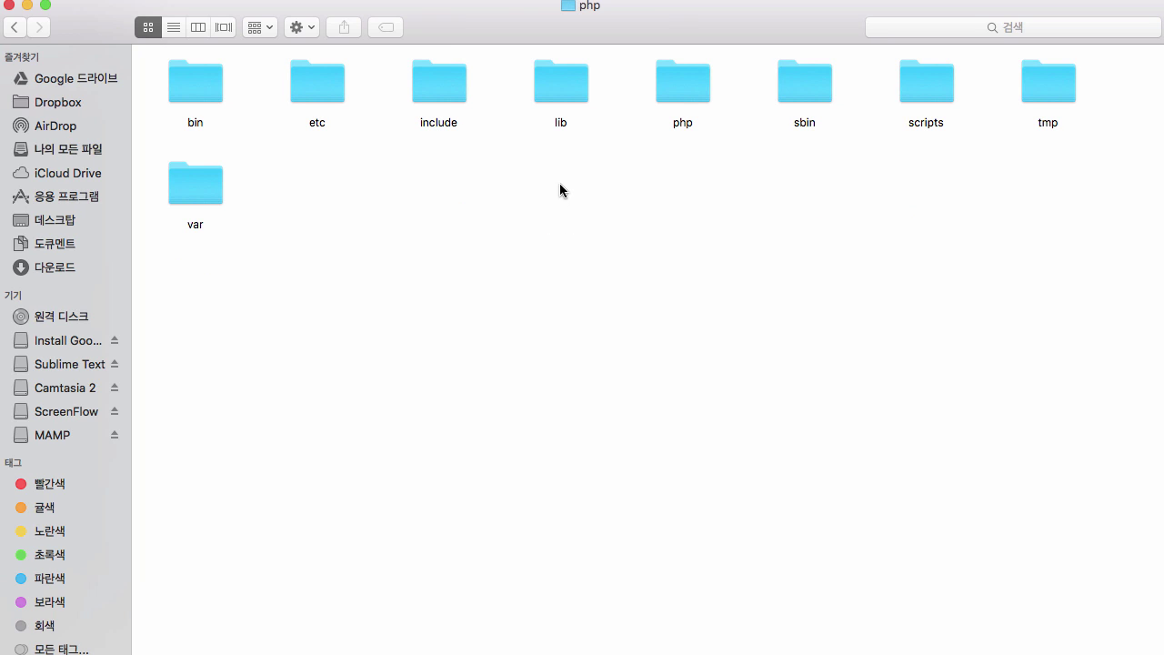
pyautogui.doubleClick(334, 88)
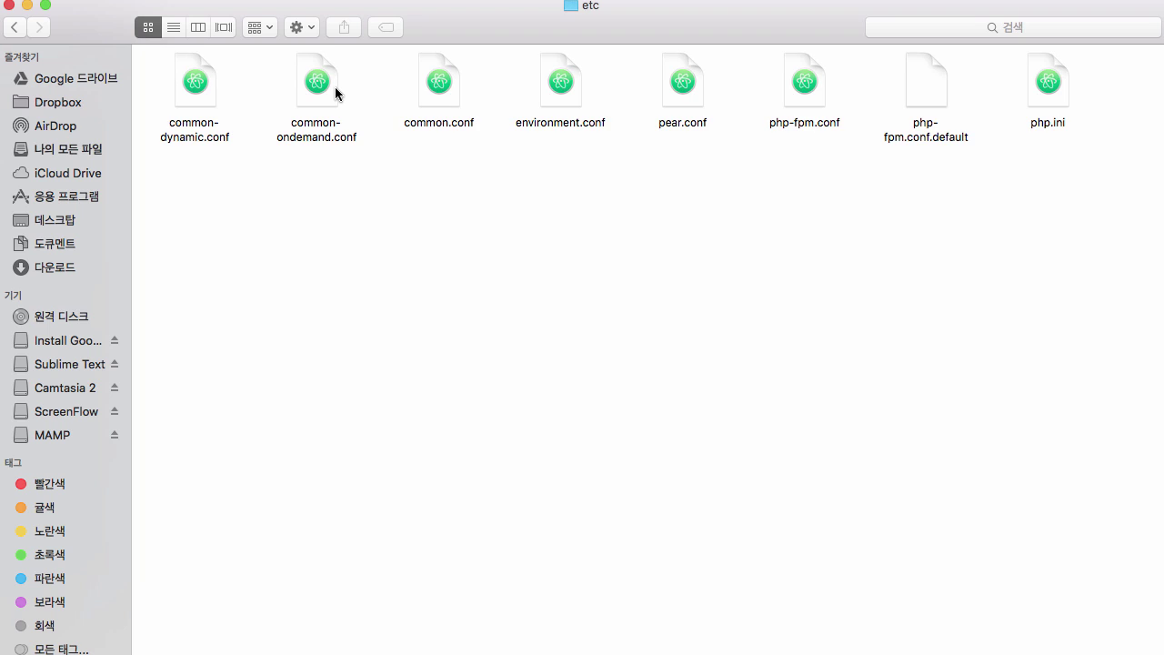
pyautogui.click(1046, 92)
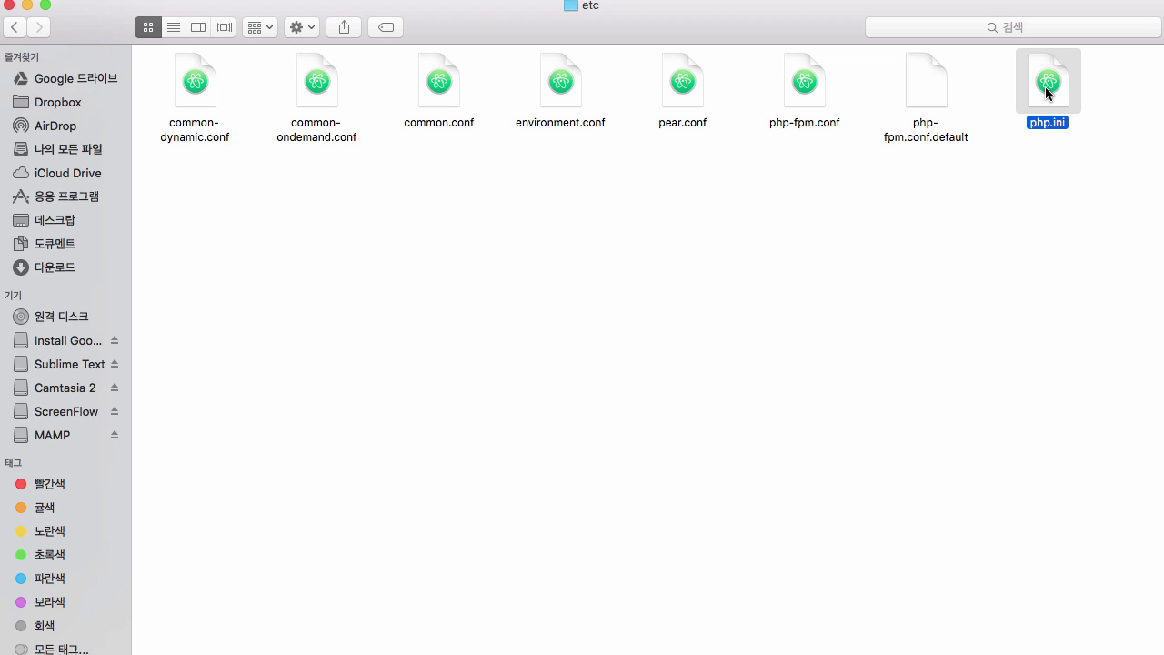
pyautogui.rightClick(1045, 86)
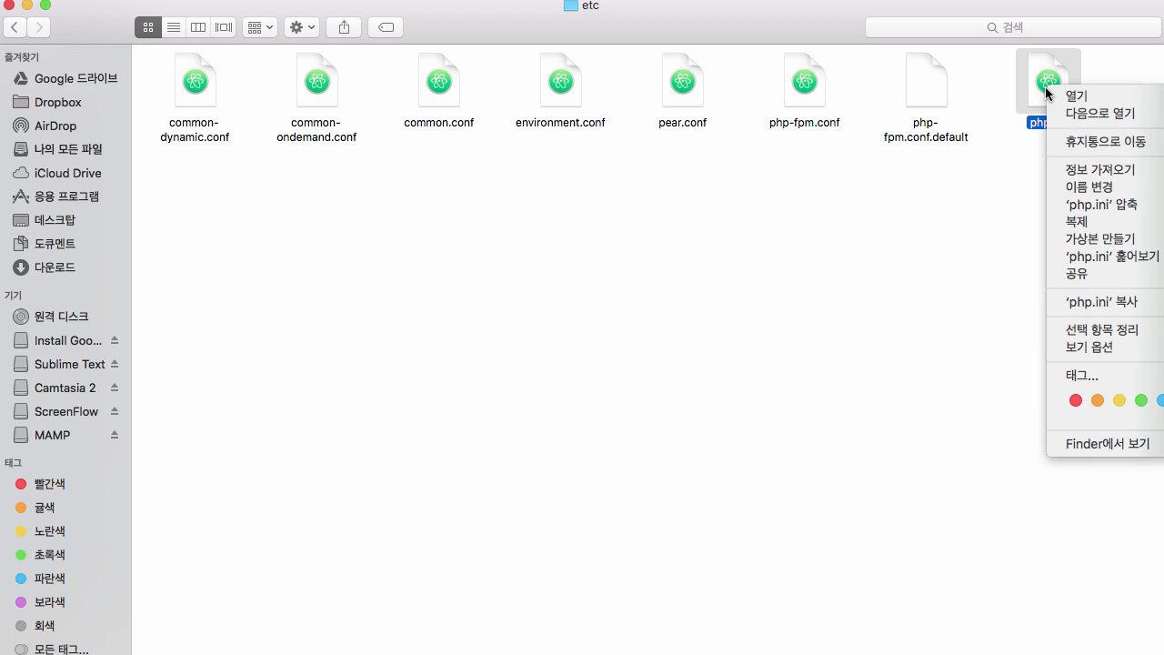
pyautogui.click(1061, 61)
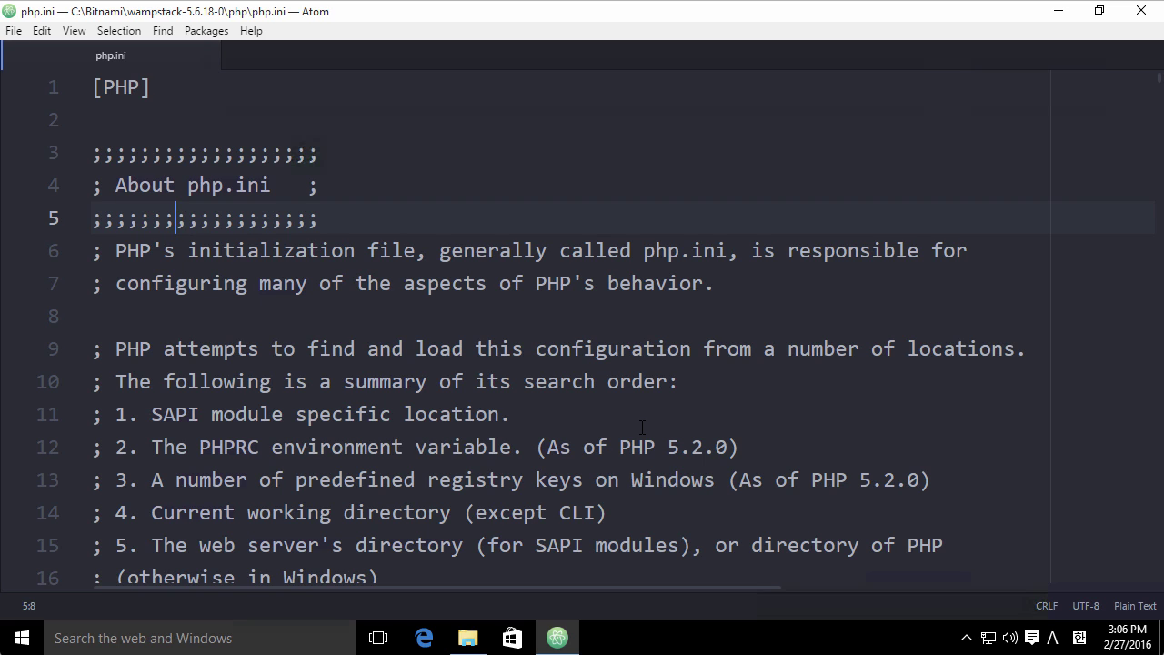
# Find the uncommented display_errors directive in php.ini in Atom on Windows and set it to On.
pyautogui.hotkey('ctrl', 'f')
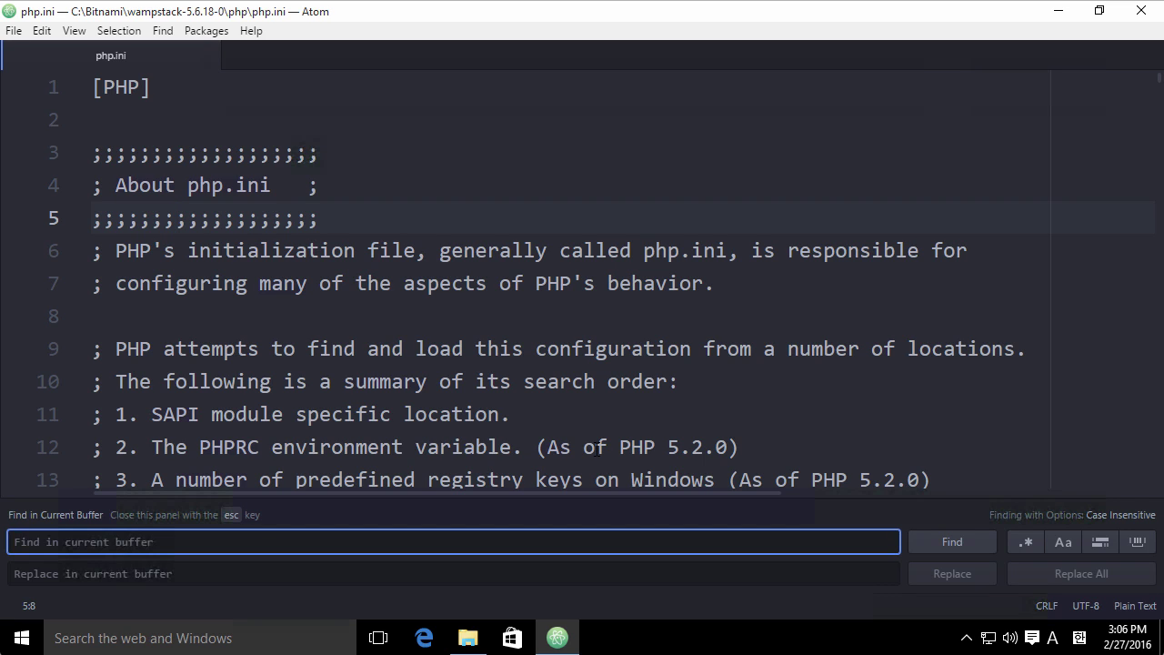
pyautogui.write('display')
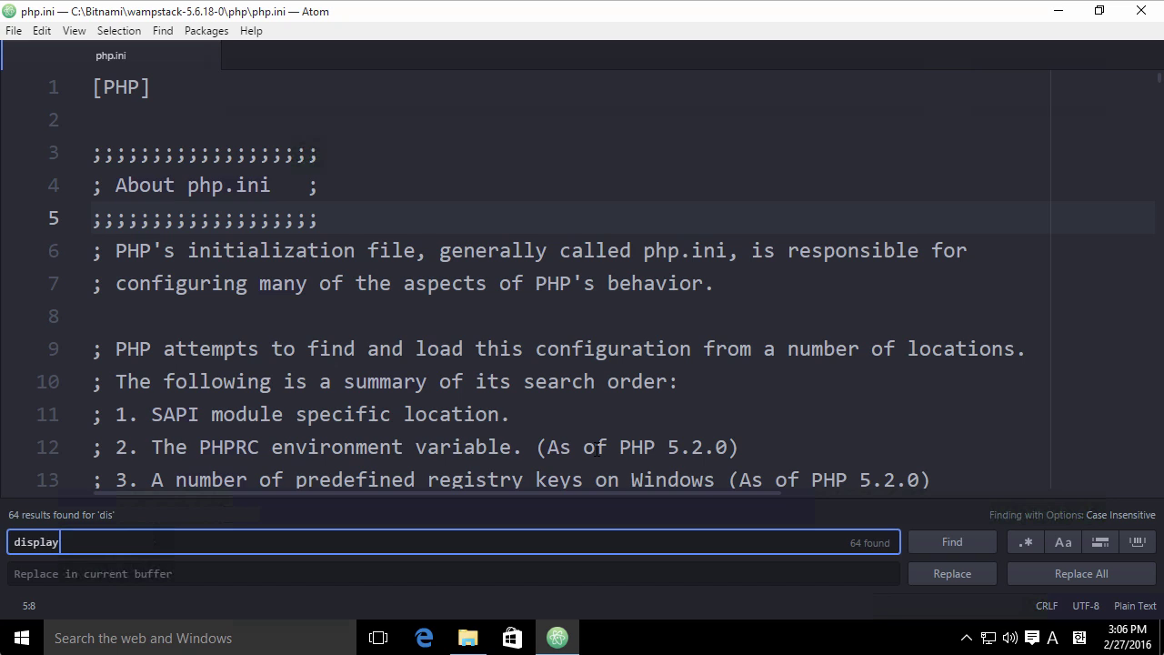
pyautogui.write('_errors')
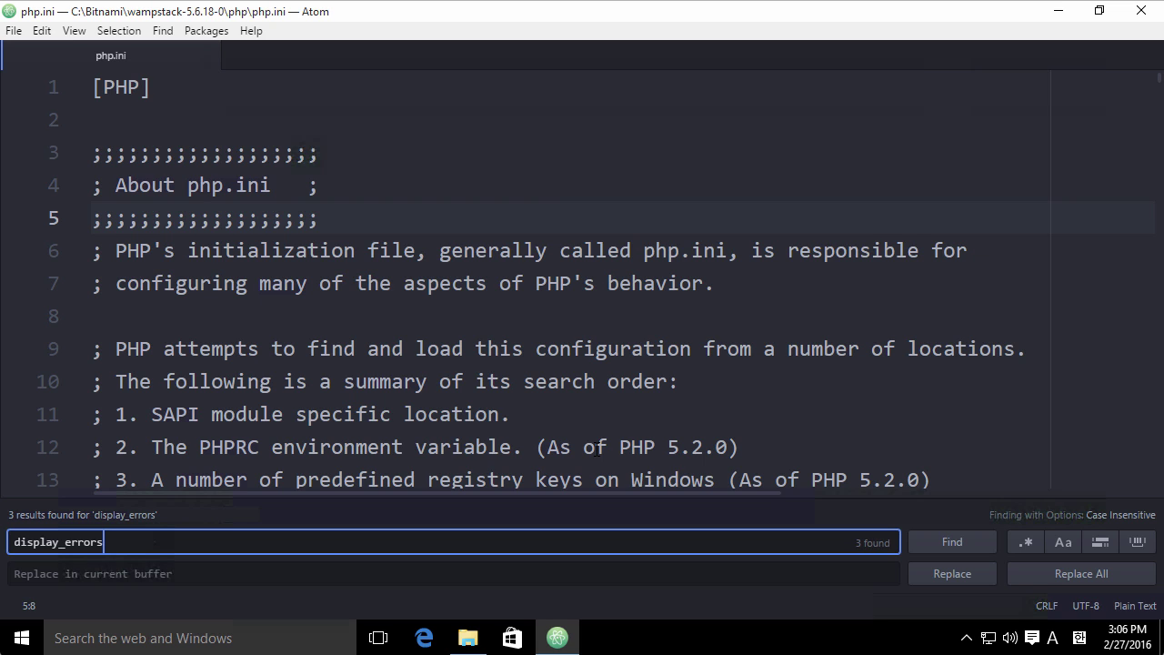
pyautogui.press('Return')
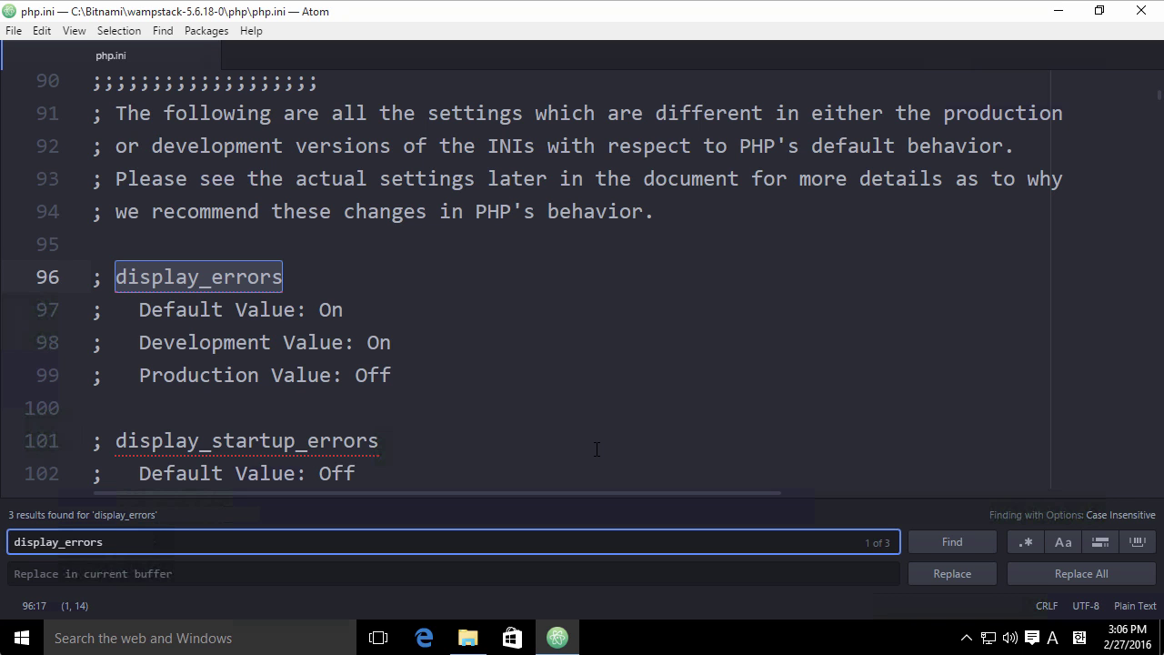
pyautogui.press('Return')
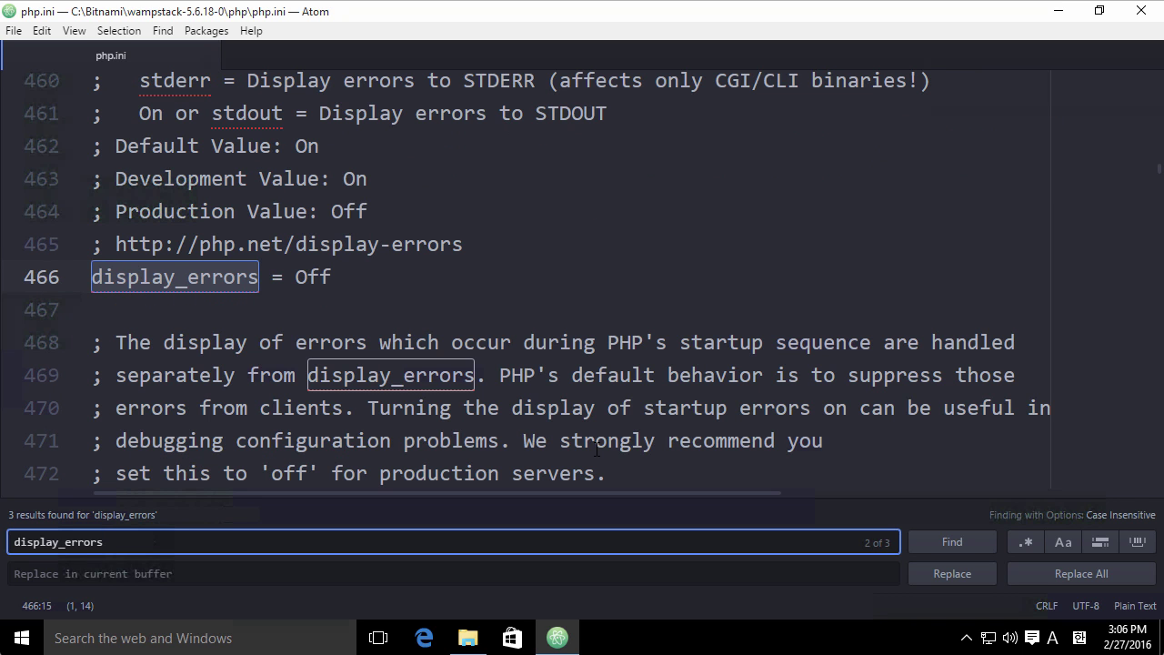
pyautogui.click(321, 269)
pyautogui.click(93, 276)
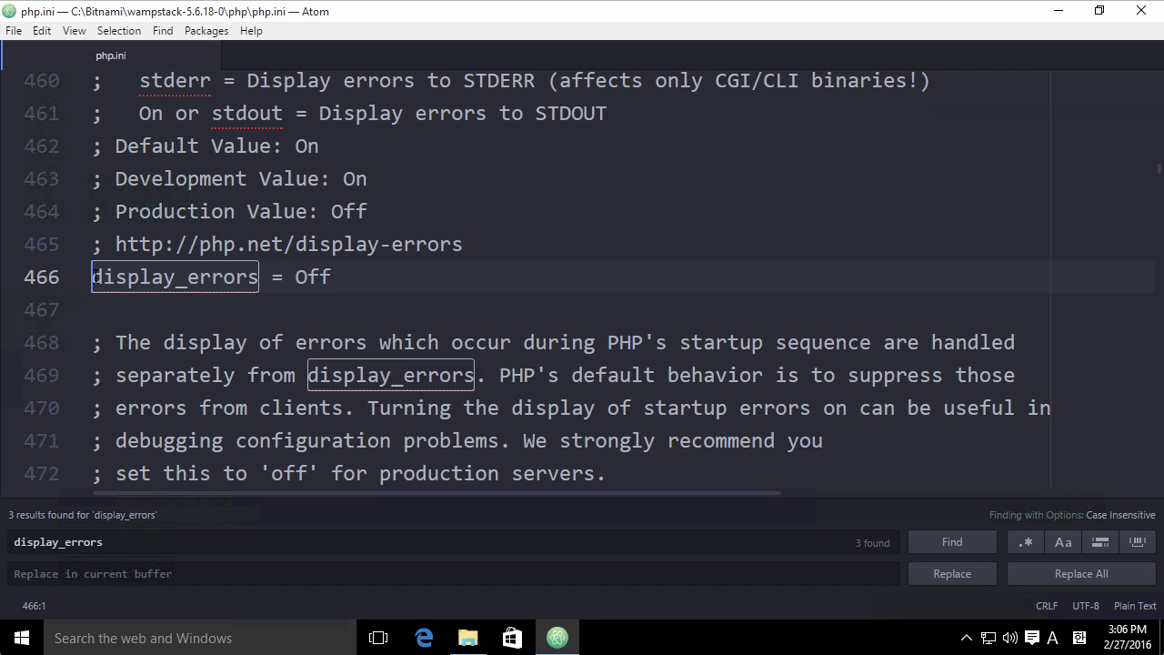
pyautogui.click(311, 275)
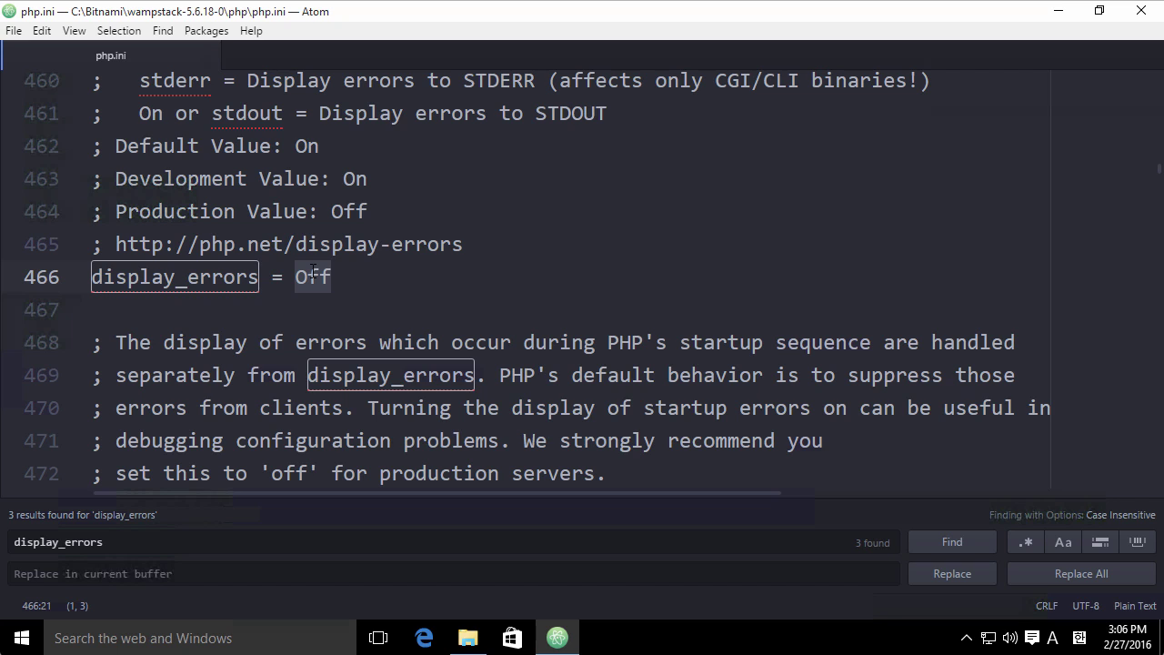
pyautogui.write('On')
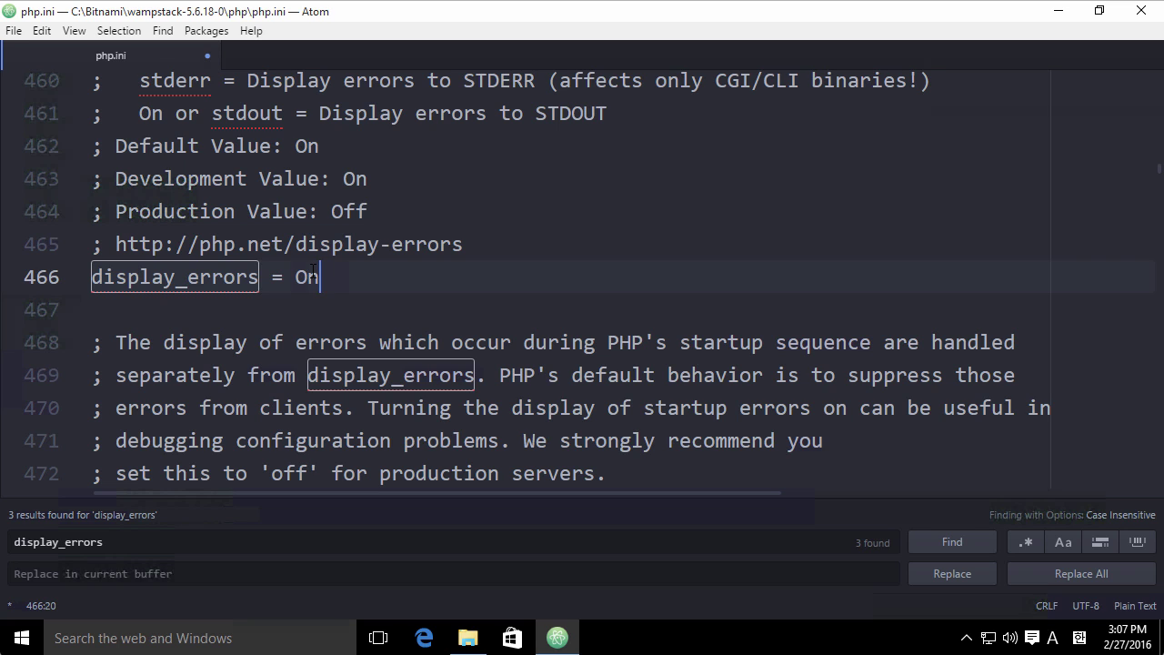
# Find the opcache section in php.ini, set opcache.enable to 0 and save the file.
pyautogui.hotkey('ctrl', 'f')
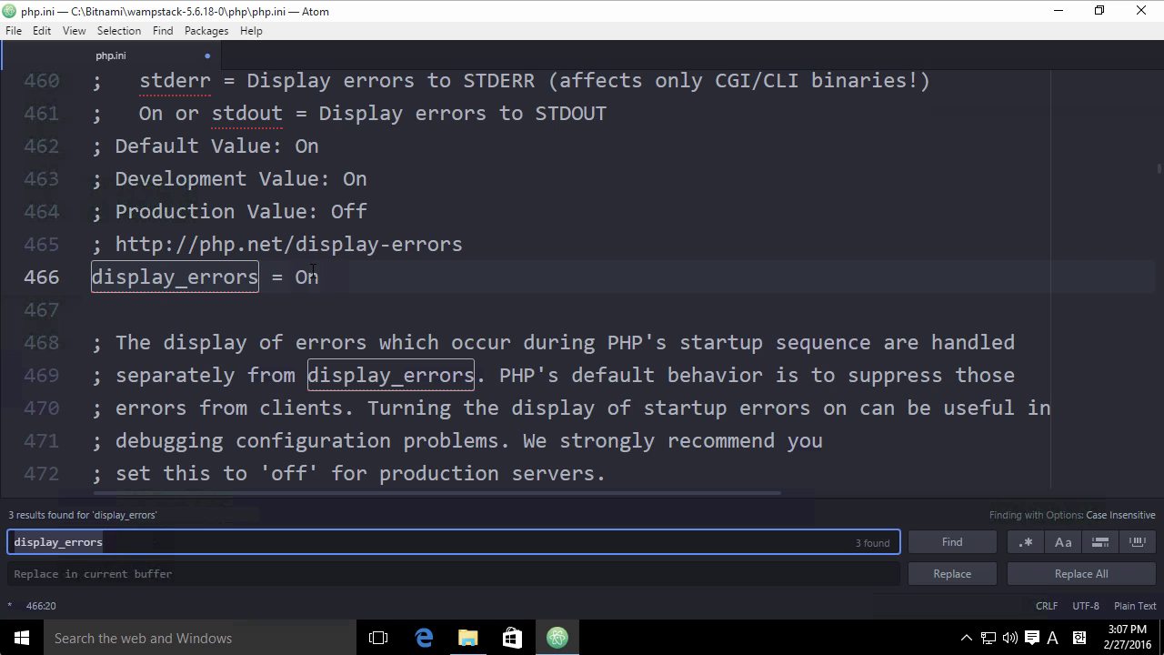
pyautogui.write('opcache')
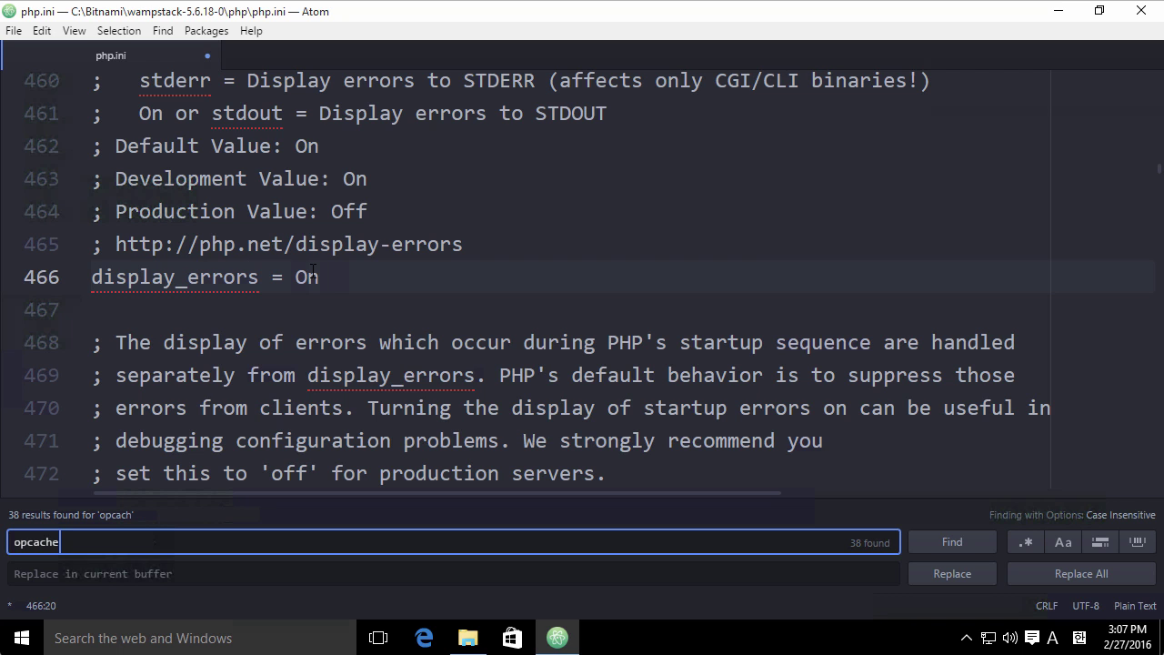
pyautogui.press('BackSpace')
pyautogui.press('Return')
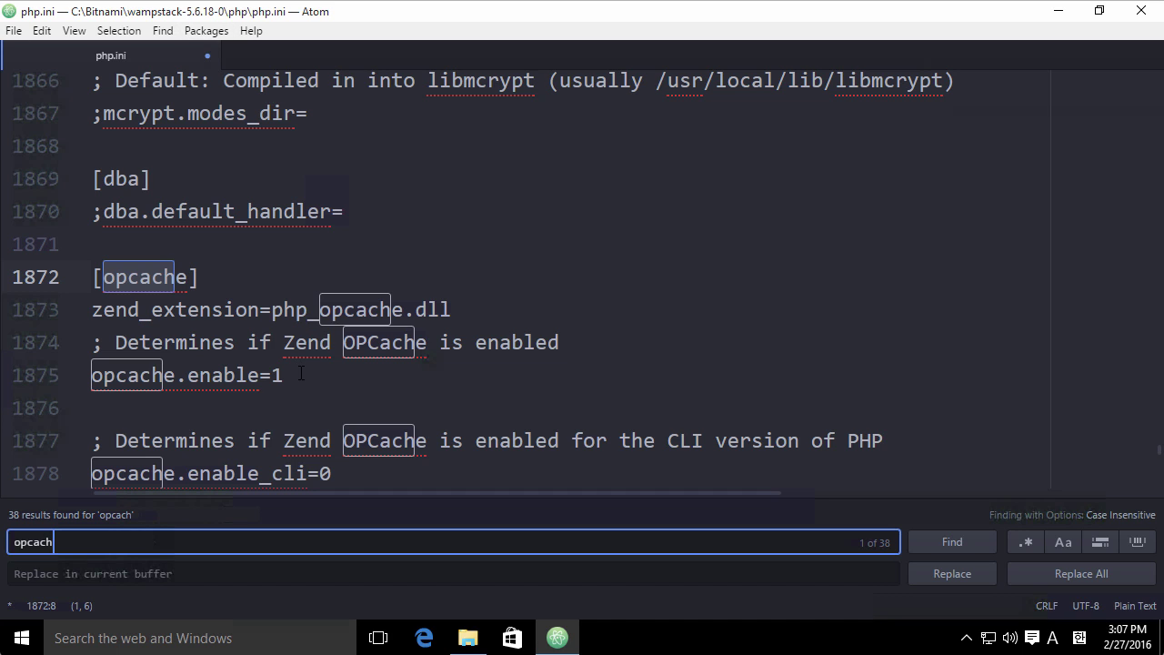
pyautogui.click(301, 374)
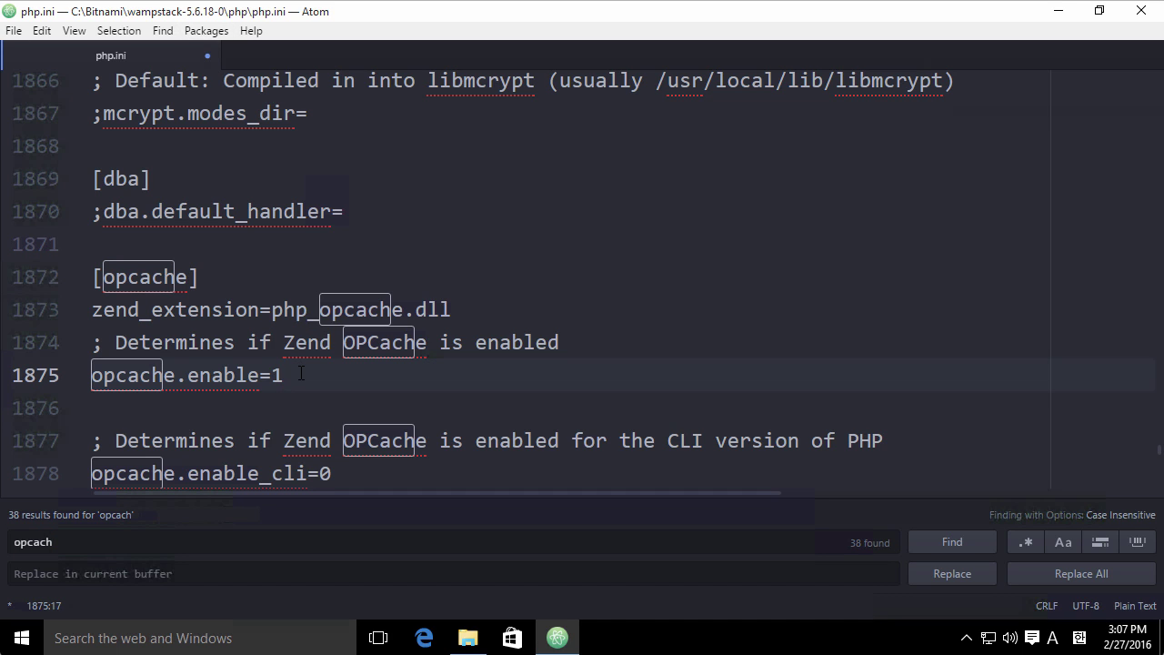
pyautogui.press('BackSpace')
pyautogui.write('0')
pyautogui.hotkey('ctrl', 's')
# In File Explorer, go to the Bitnami wampstack-5.6.18-0 folder and run manager-windows.exe, allowing it to make changes to the PC.
pyautogui.click(467, 637)
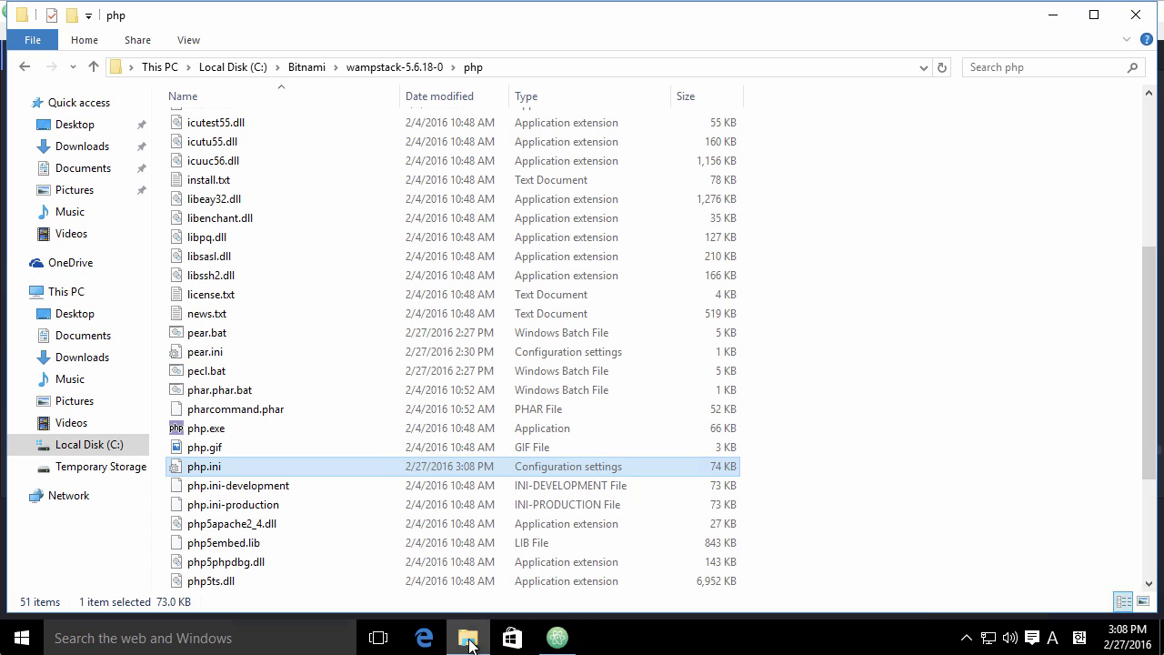
pyautogui.click(307, 67)
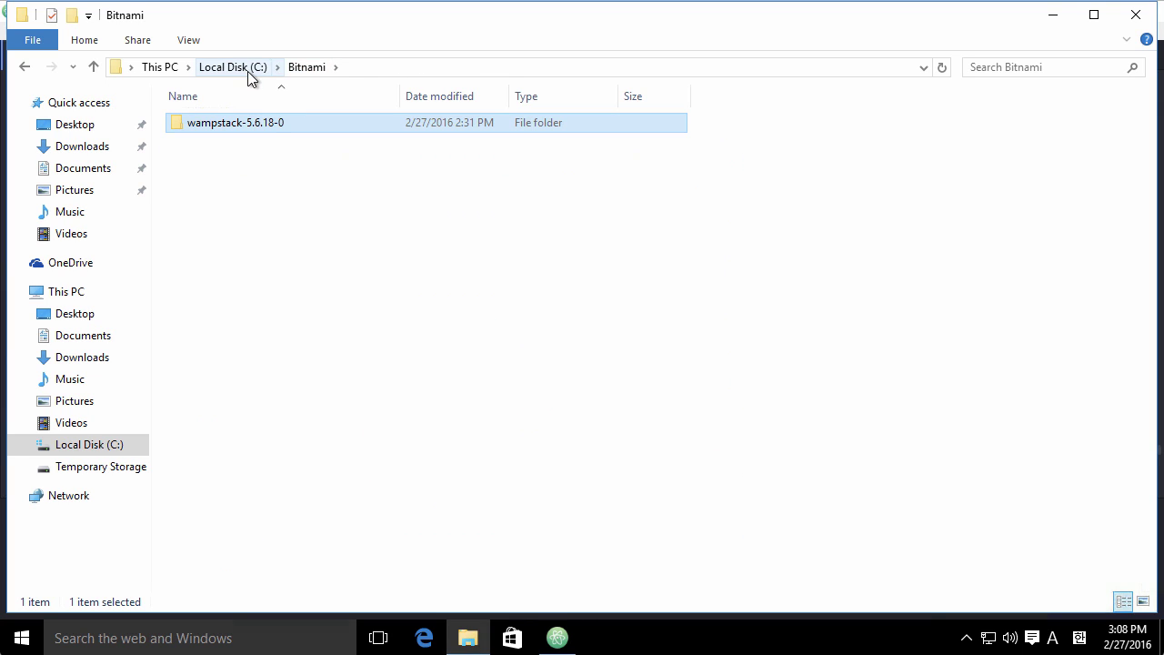
pyautogui.doubleClick(269, 123)
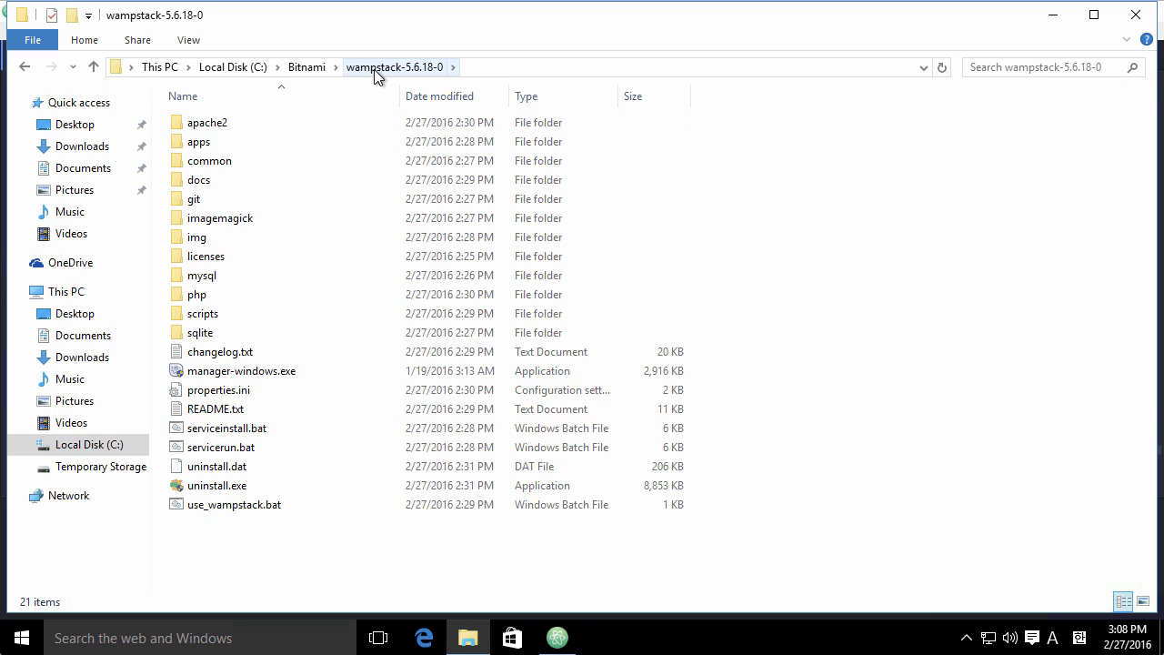
pyautogui.click(246, 378)
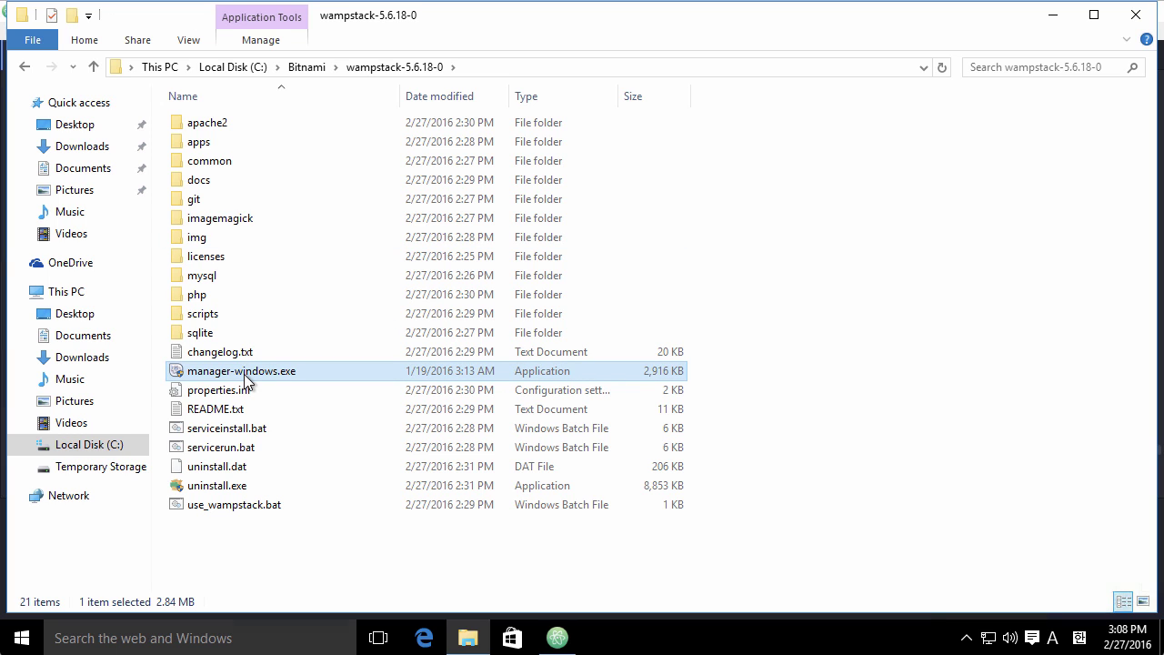
pyautogui.doubleClick(246, 372)
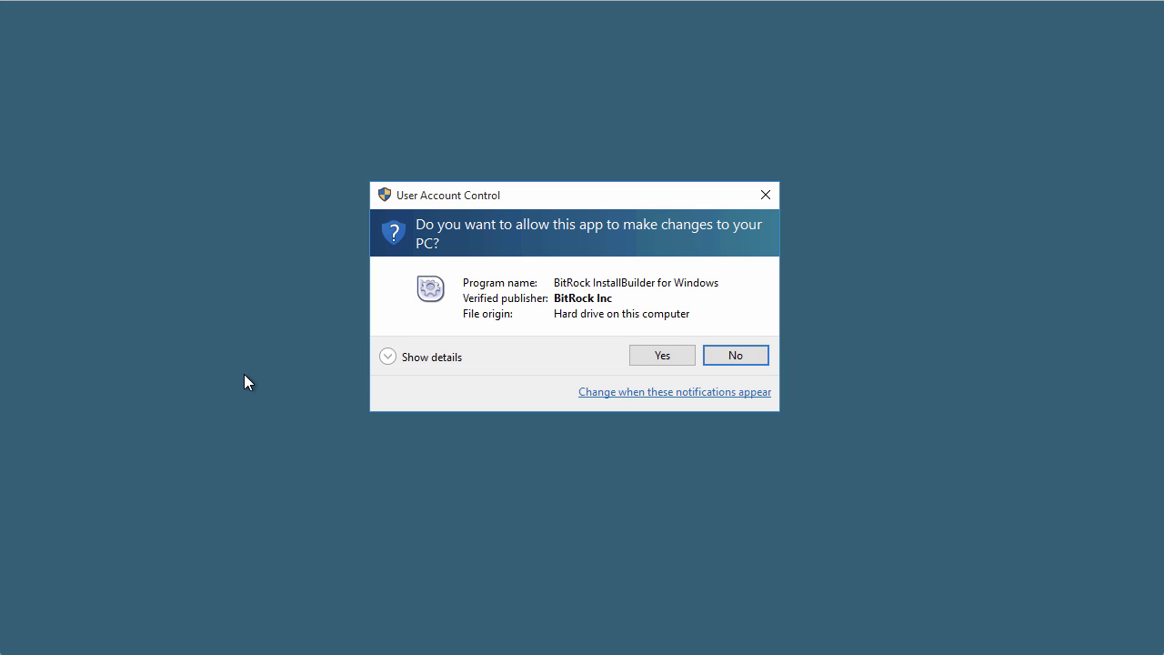
pyautogui.click(663, 362)
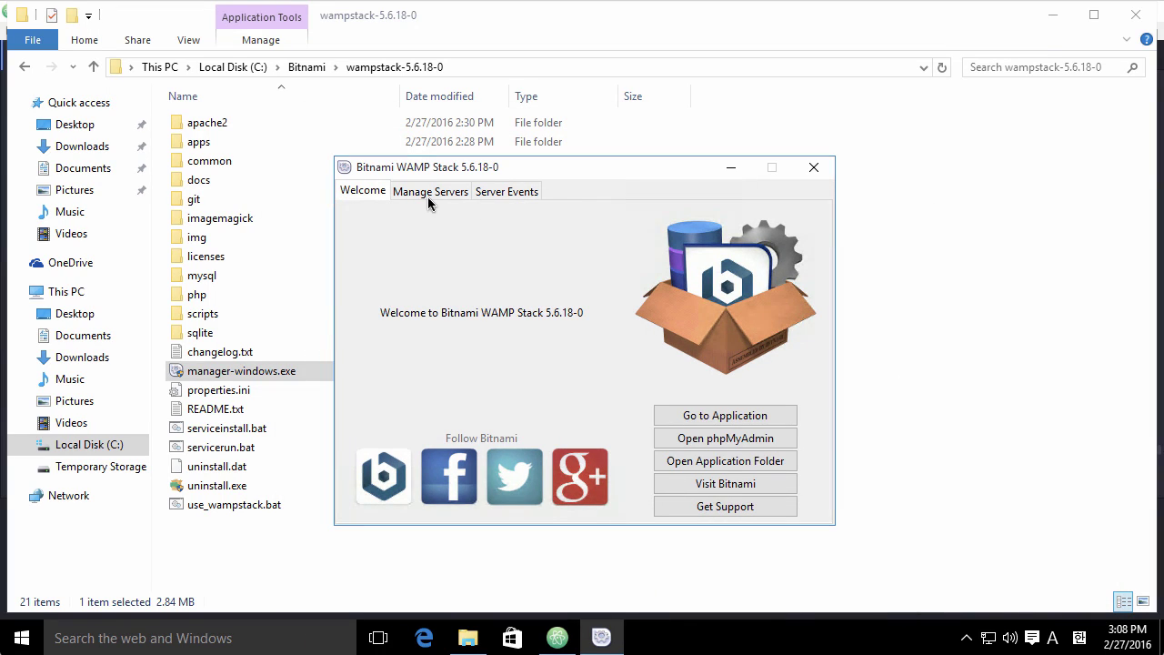
# Restart the Apache Web Server in the Bitnami WAMP Stack manager.
pyautogui.click(428, 193)
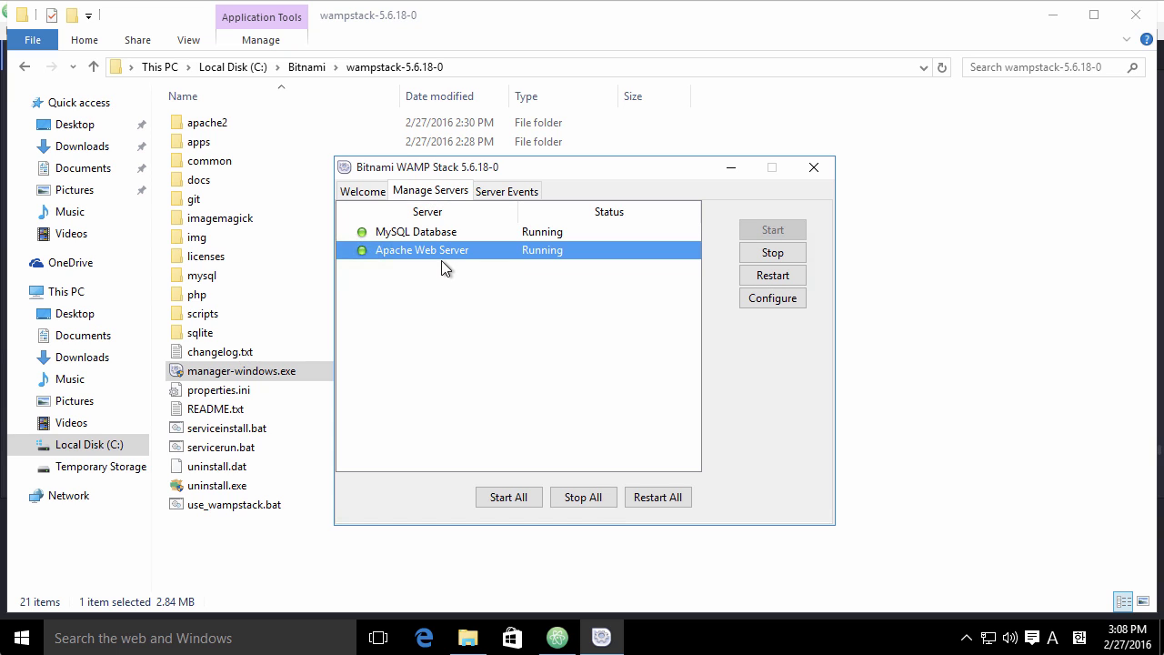
pyautogui.click(765, 278)
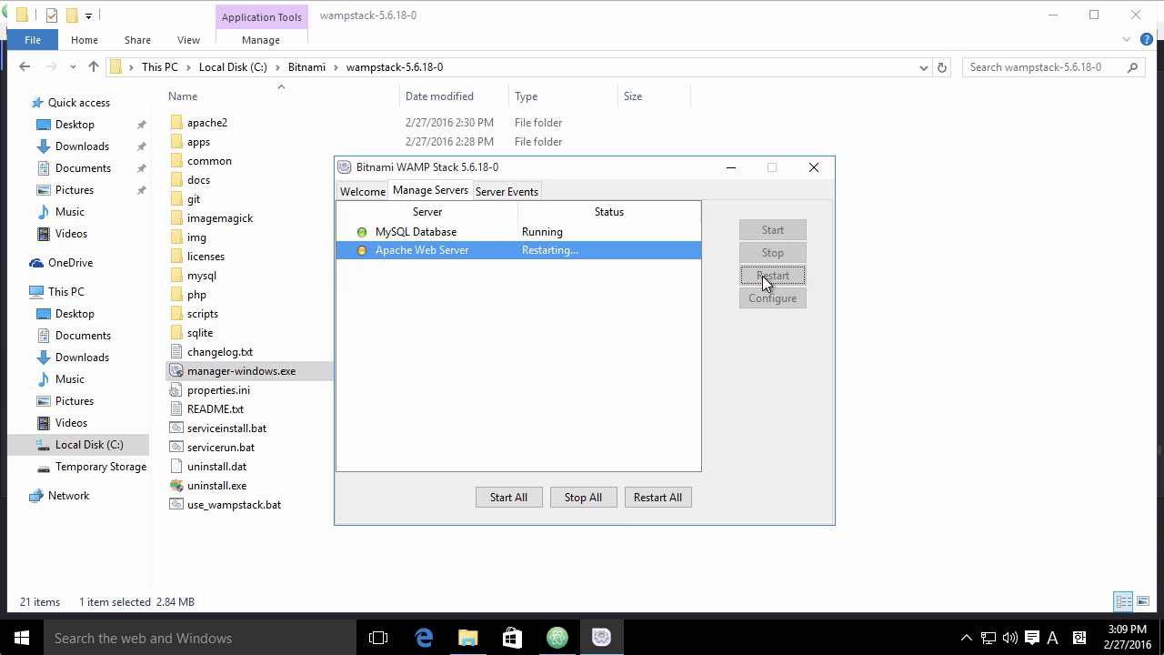